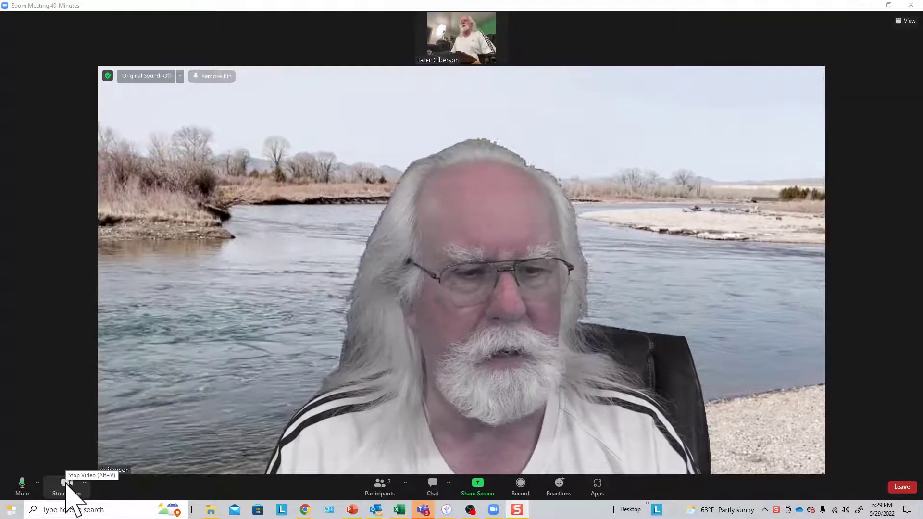
Turn off your own video in the meeting, then begin leaving the meeting.
{"action": "left_click", "coordinate": [66, 482]}
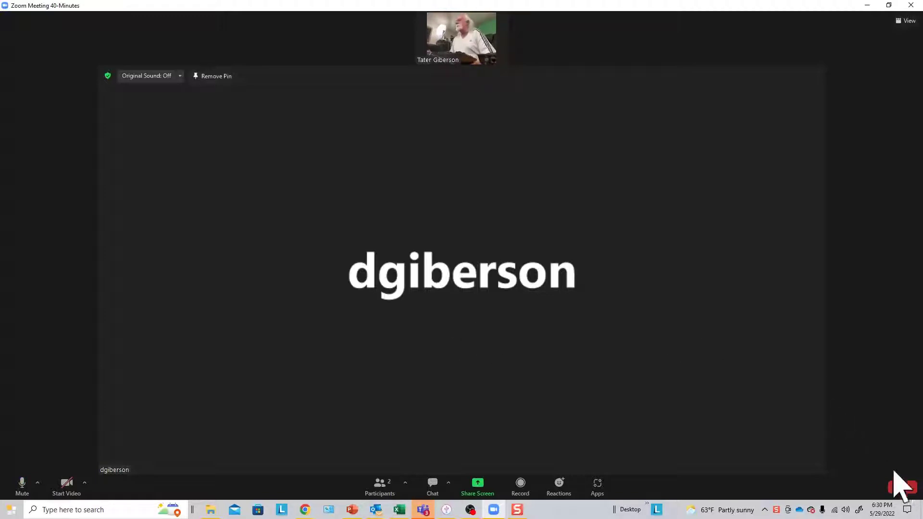
{"action": "left_click", "coordinate": [902, 487]}
Confirm leaving the meeting, close the Zoom launch tab, and open a fresh browser tab.
{"action": "left_click", "coordinate": [874, 461]}
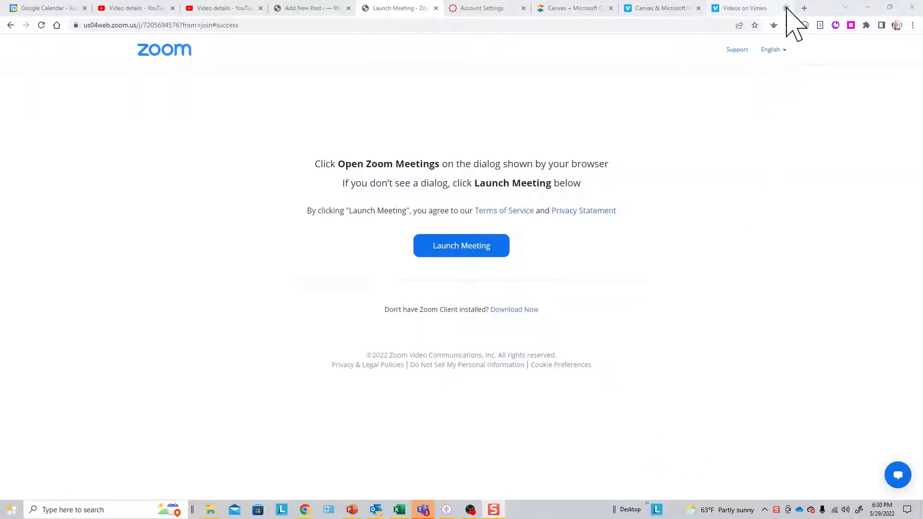
{"action": "key", "text": "ctrl+w"}
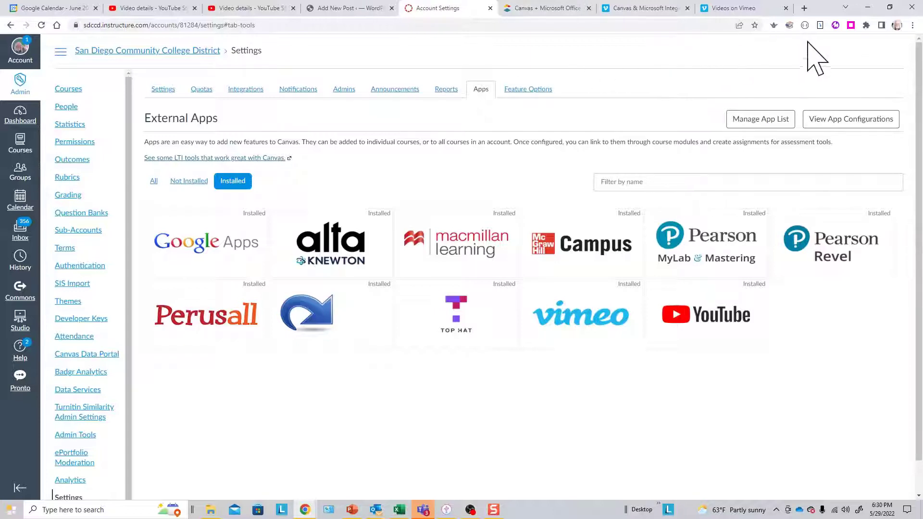
{"action": "left_click", "coordinate": [804, 8]}
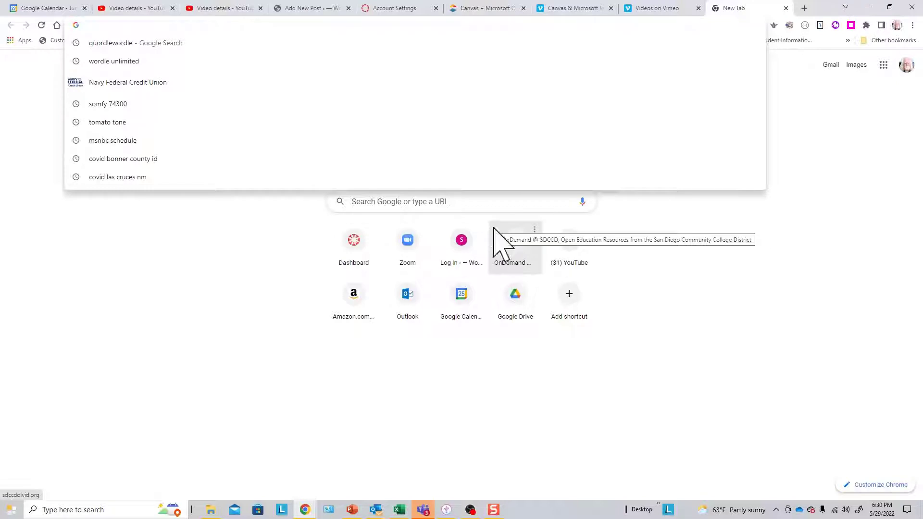
Go to zoom.us, sign in with the saved credentials, and go to the Profile page.
{"action": "type", "text": "zoom."}
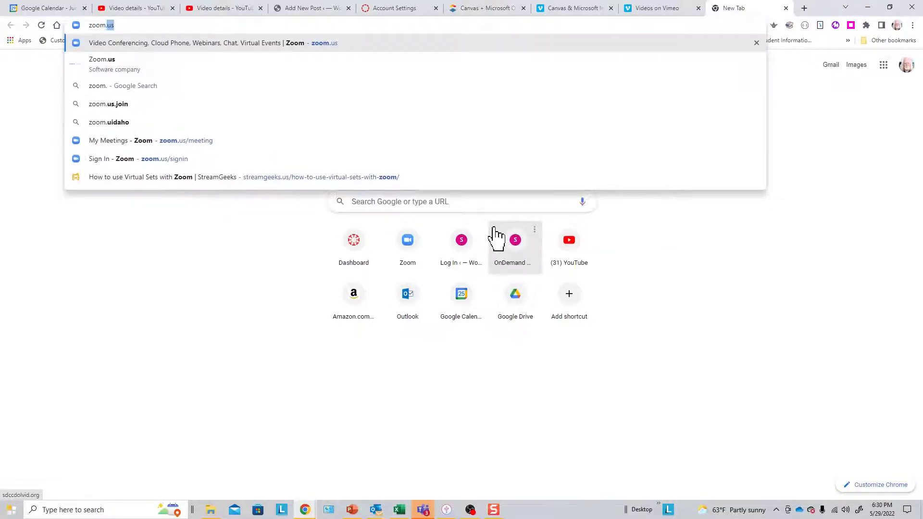
{"action": "type", "text": "us"}
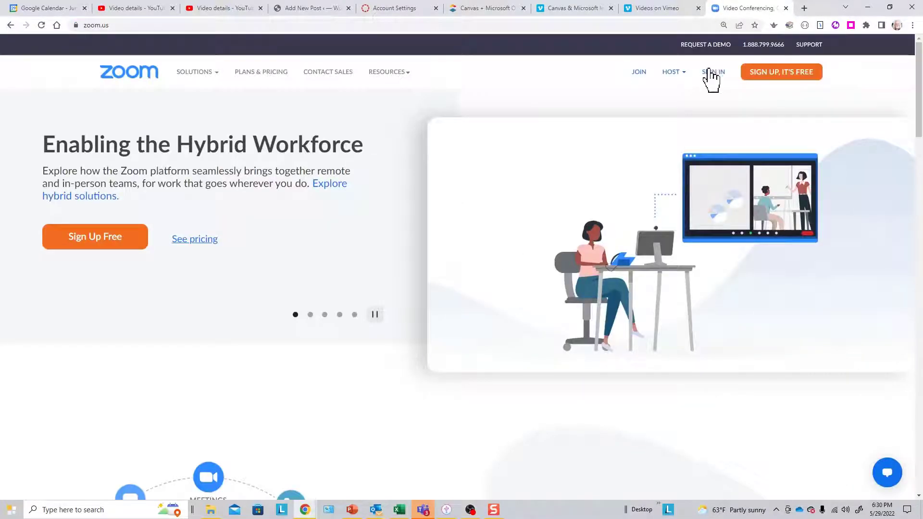
{"action": "left_click", "coordinate": [712, 73]}
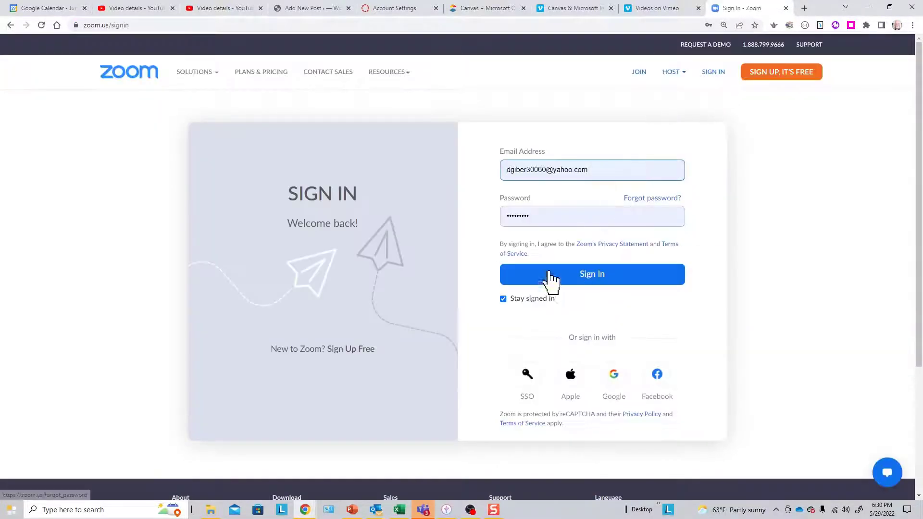
{"action": "left_click", "coordinate": [582, 281]}
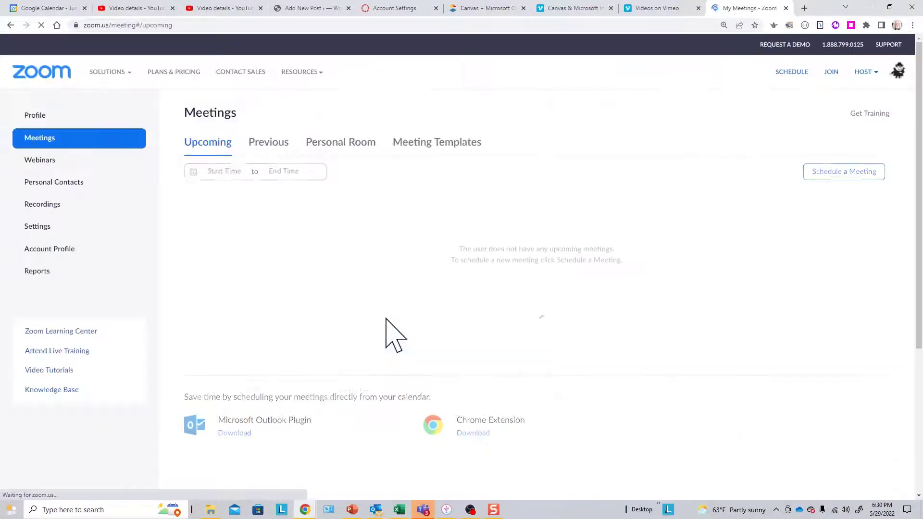
{"action": "left_click", "coordinate": [33, 117]}
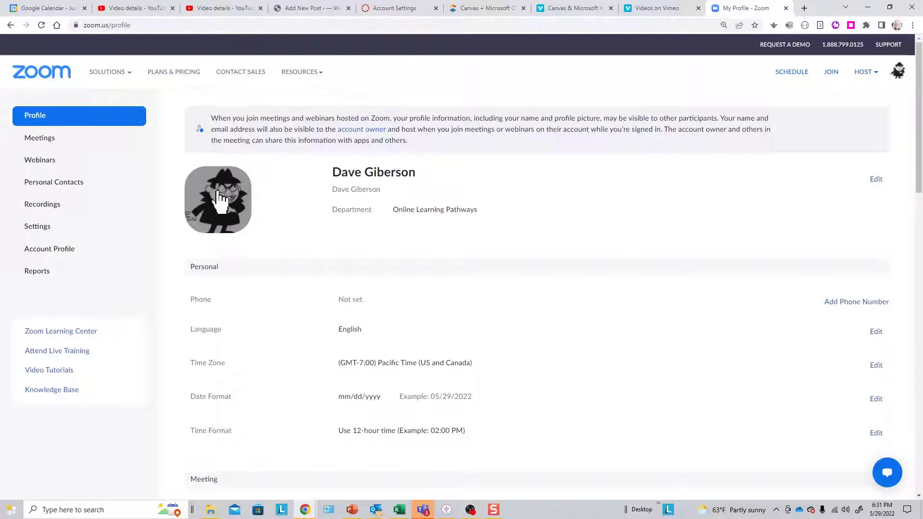
Open the profile picture editor and choose Change to browse for a new image.
{"action": "left_click", "coordinate": [219, 204]}
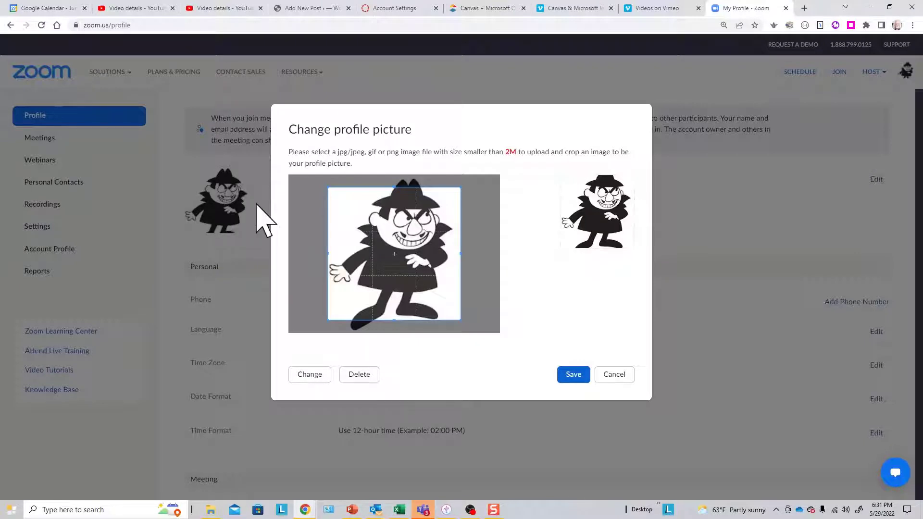
{"action": "left_click", "coordinate": [313, 380]}
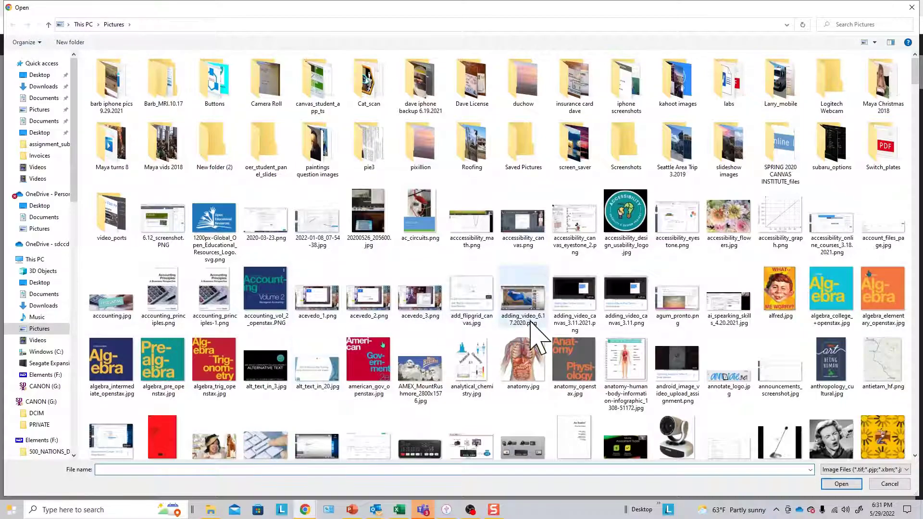
Pick bullwinkle.jpg from the Pictures folder.
{"action": "scroll", "coordinate": [527, 329], "scroll_direction": "down", "scroll_amount": 3}
{"action": "scroll", "coordinate": [532, 340], "scroll_direction": "down", "scroll_amount": 20}
{"action": "scroll", "coordinate": [532, 341], "scroll_direction": "up", "scroll_amount": 10}
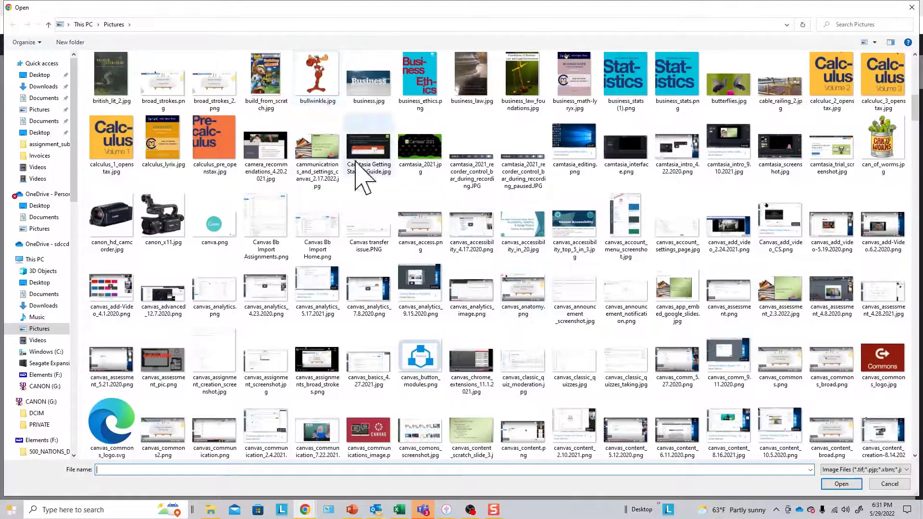
{"action": "left_click", "coordinate": [324, 87]}
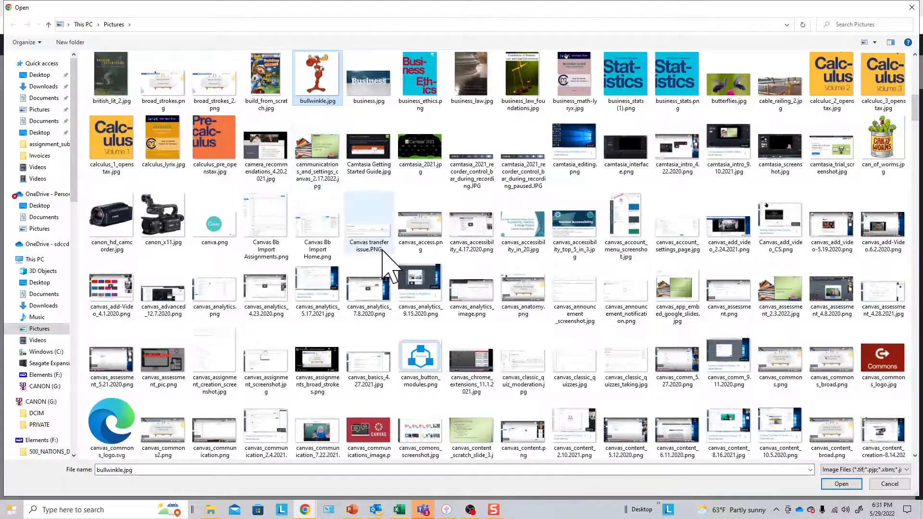
Load bullwinkle.jpg, trim the crop box from left and right around the moose, and save.
{"action": "left_click", "coordinate": [836, 485]}
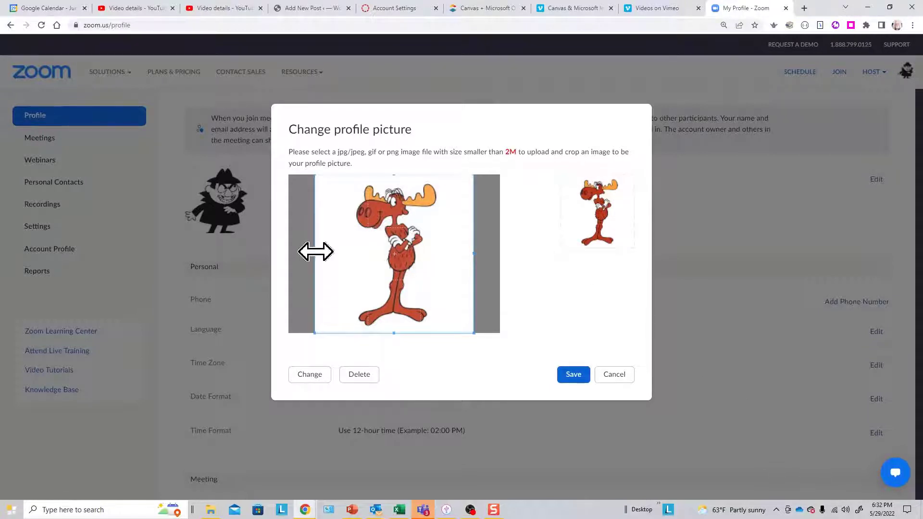
{"action": "left_click_drag", "start_coordinate": [316, 252], "coordinate": [336, 255]}
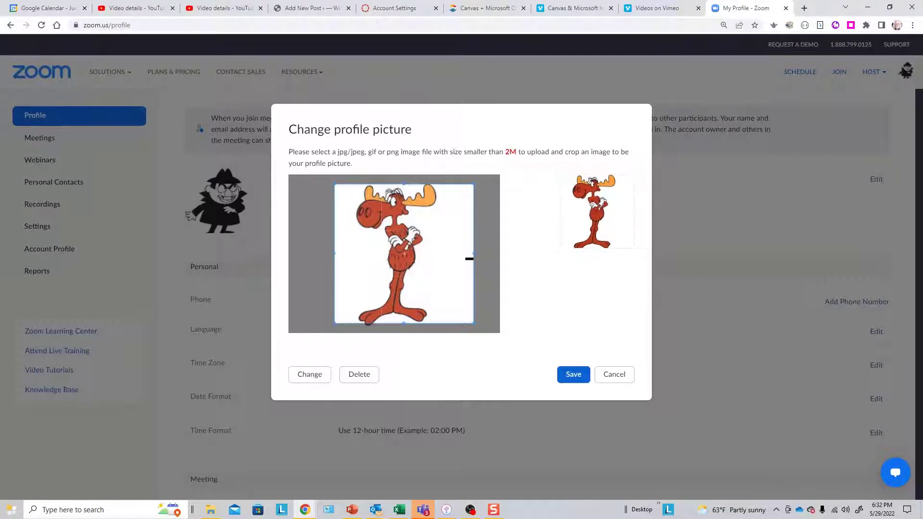
{"action": "left_click_drag", "start_coordinate": [470, 255], "coordinate": [414, 259]}
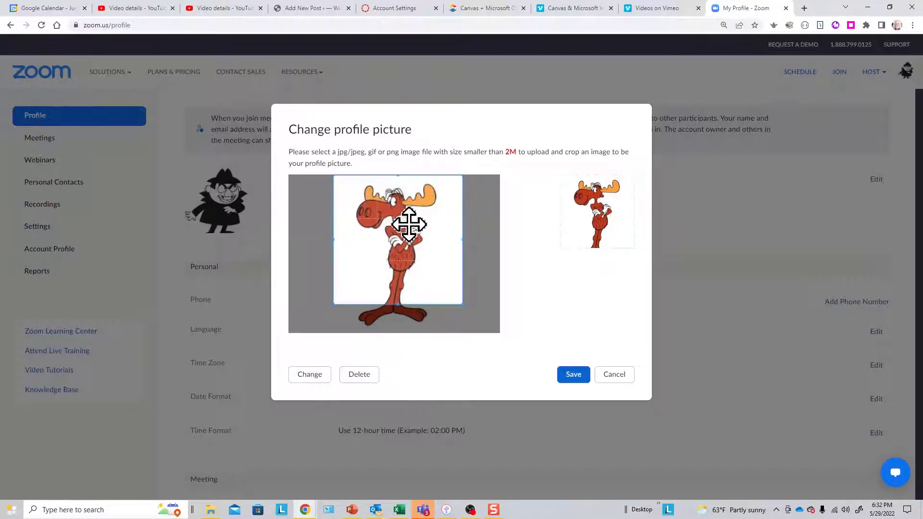
{"action": "left_click", "coordinate": [575, 378]}
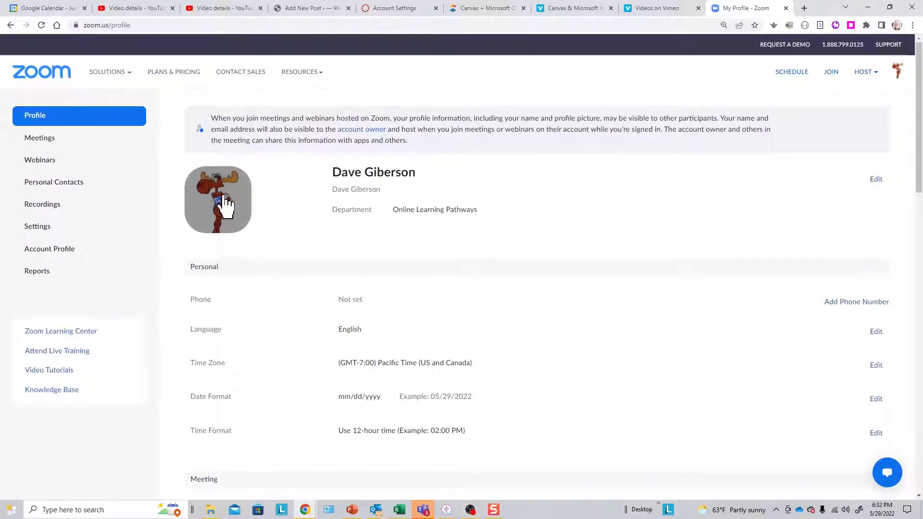
Sign out of the Zoom account and go to the Join meeting page.
{"action": "left_click", "coordinate": [898, 73]}
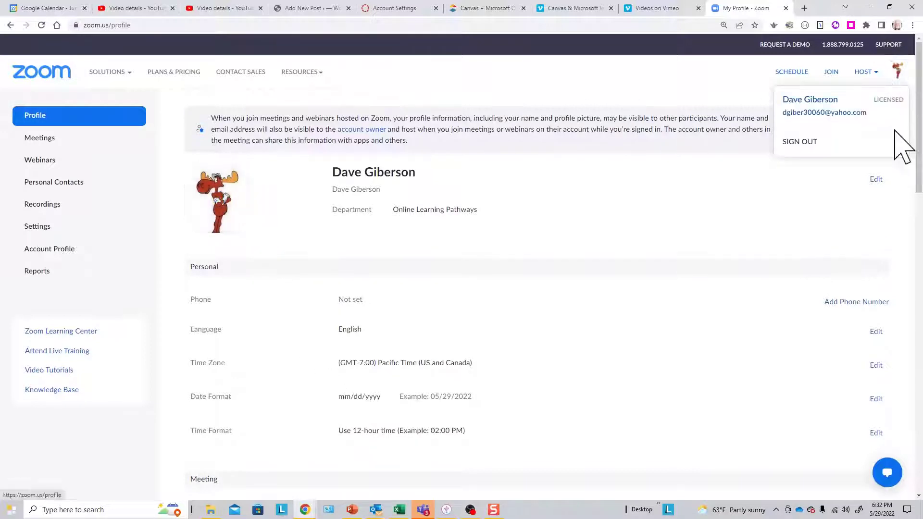
{"action": "left_click", "coordinate": [818, 150]}
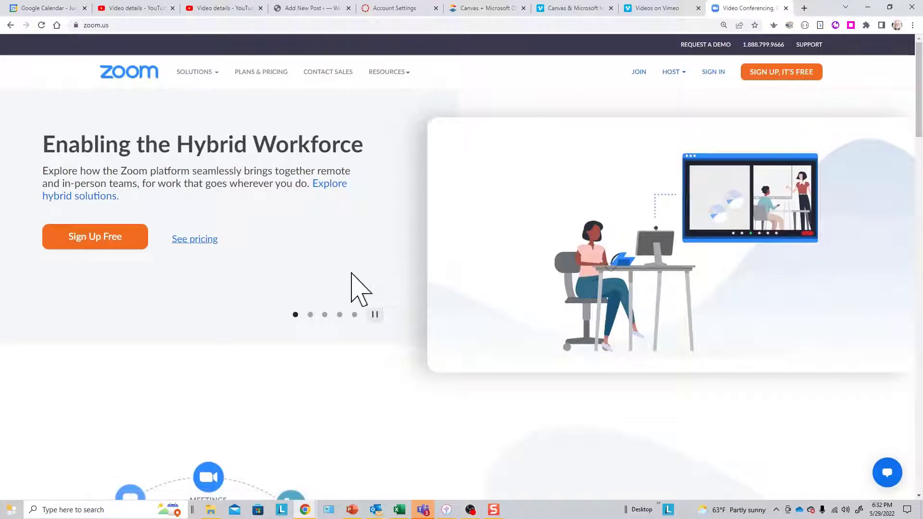
{"action": "left_click", "coordinate": [641, 72]}
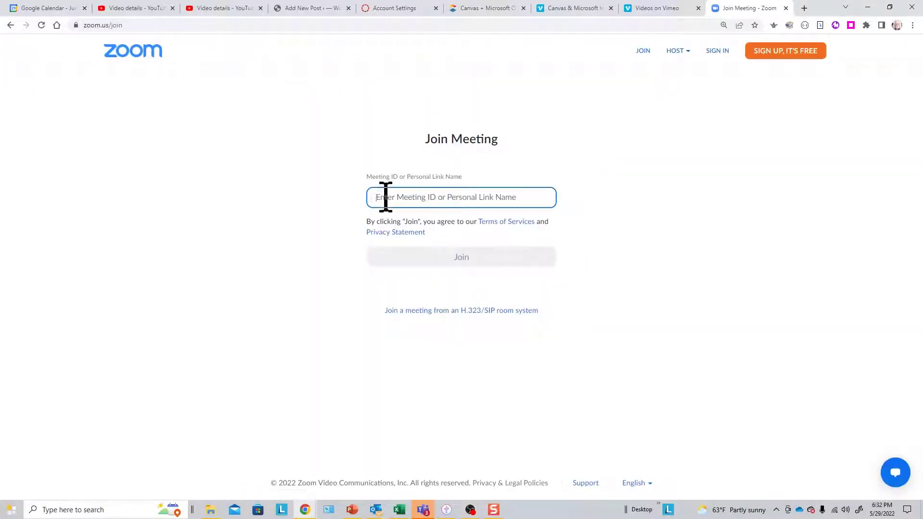
Paste the meeting ID, open it in the Zoom app, and submit the passcode to join.
{"action": "key", "text": "ctrl+v"}
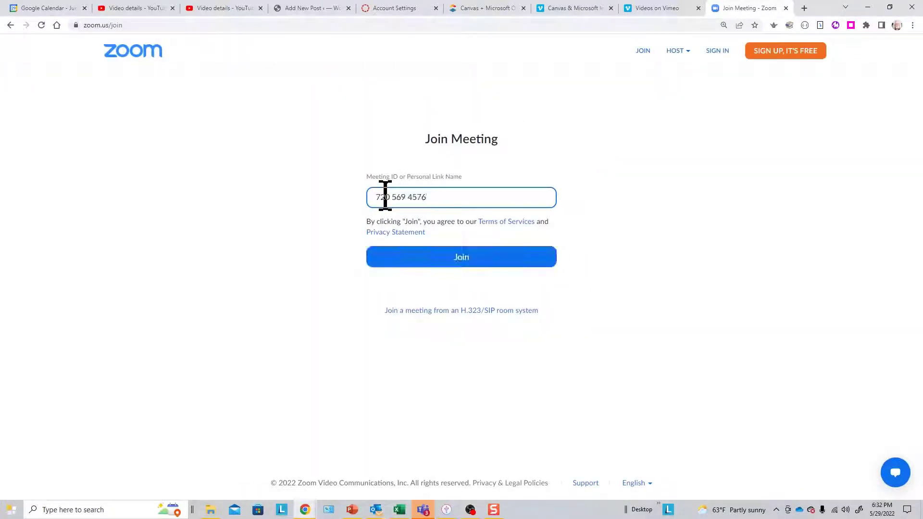
{"action": "left_click", "coordinate": [451, 262]}
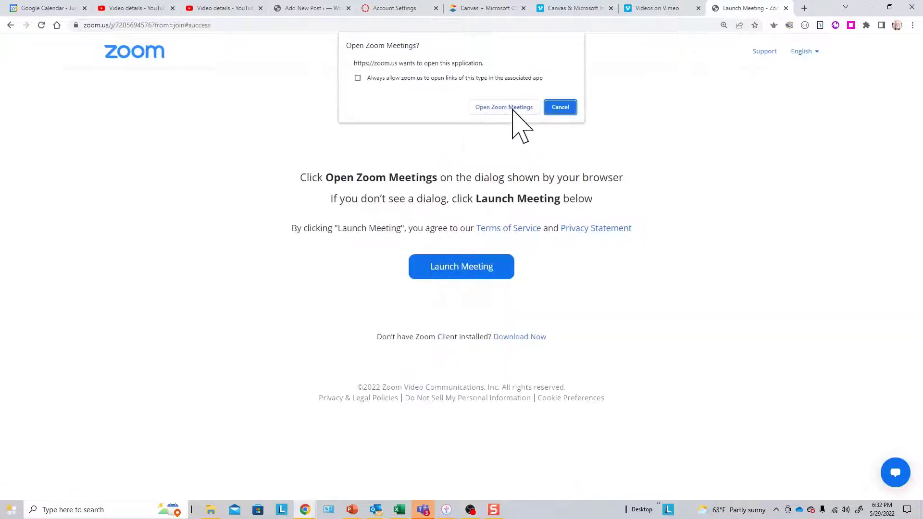
{"action": "left_click", "coordinate": [513, 109]}
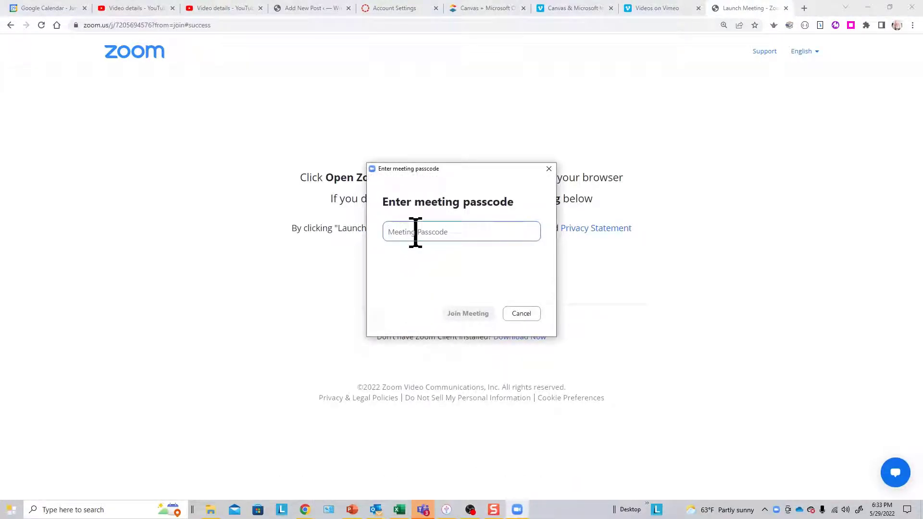
{"action": "key", "text": "ctrl+v"}
{"action": "left_click", "coordinate": [465, 314]}
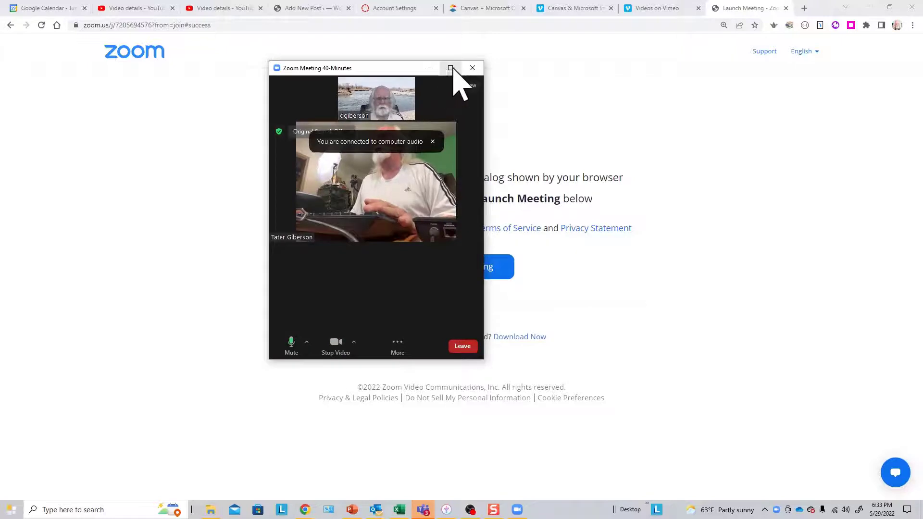
Make the meeting full screen, turn off your video, then shrink it to a mini window.
{"action": "left_click", "coordinate": [450, 68]}
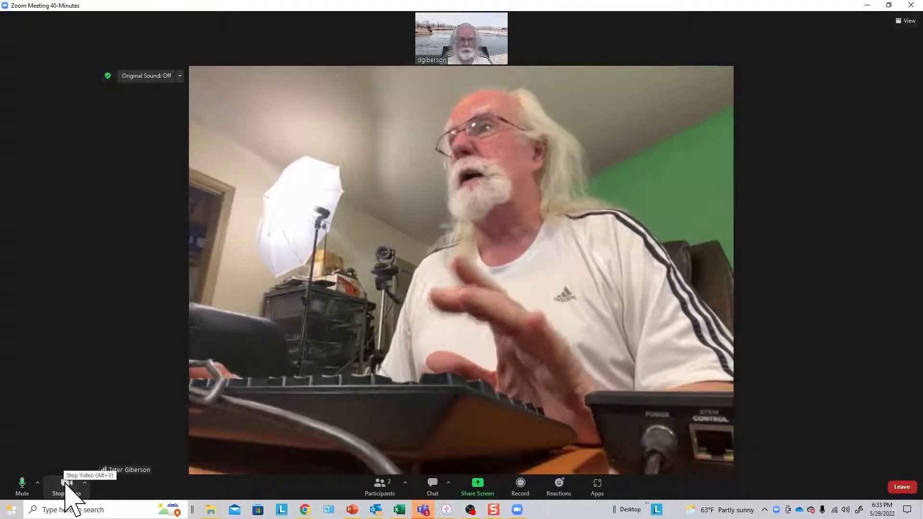
{"action": "left_click", "coordinate": [65, 483]}
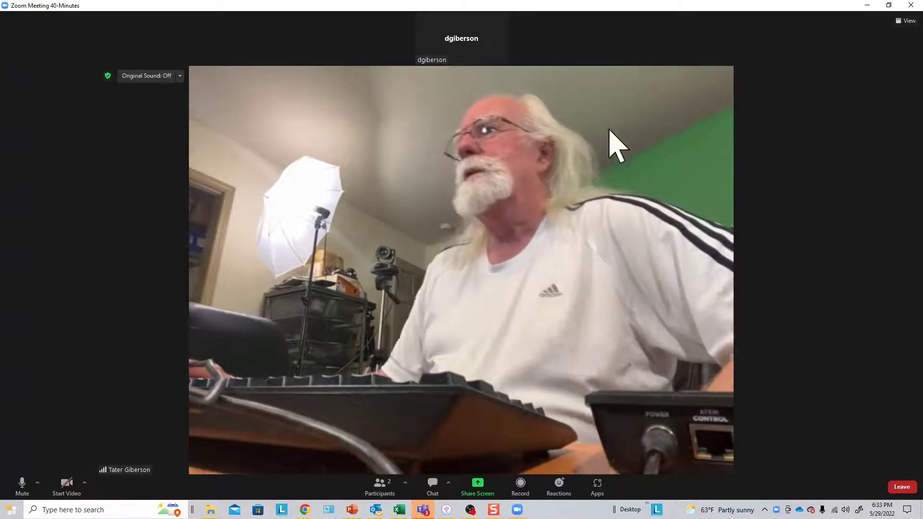
{"action": "mouse_move", "coordinate": [477, 58]}
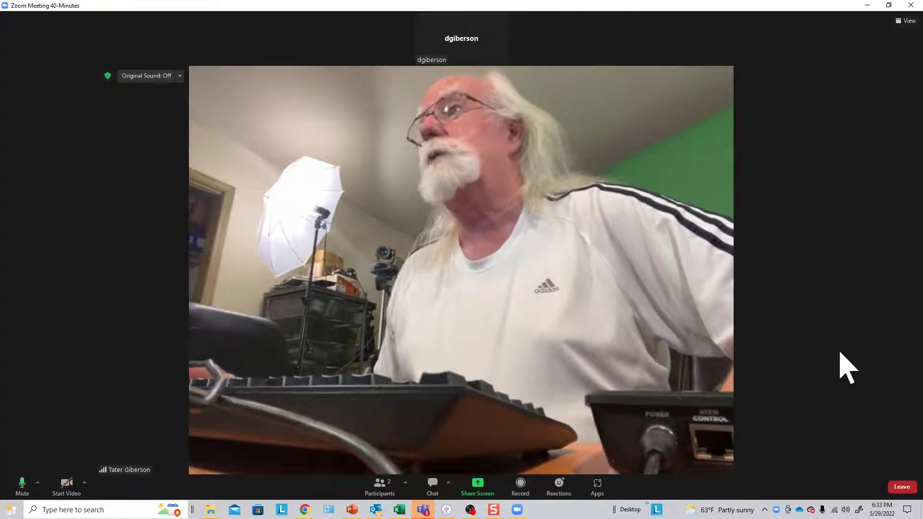
{"action": "left_click", "coordinate": [902, 486]}
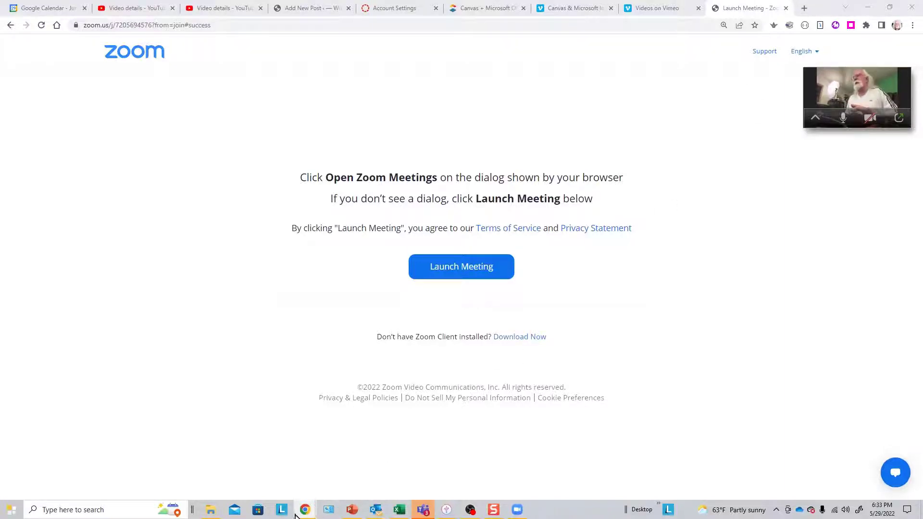
Switch to the browser's blank tab and load zoom.us.
{"action": "mouse_move", "coordinate": [305, 514]}
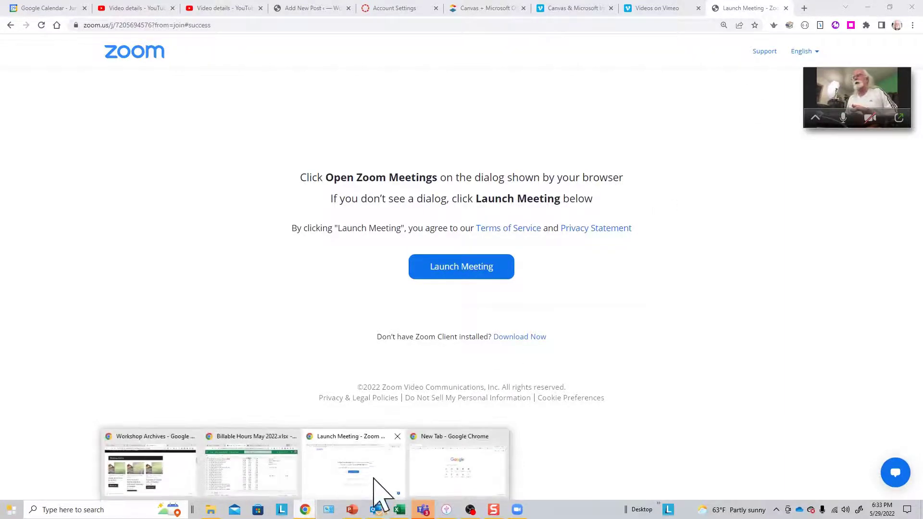
{"action": "left_click", "coordinate": [448, 472]}
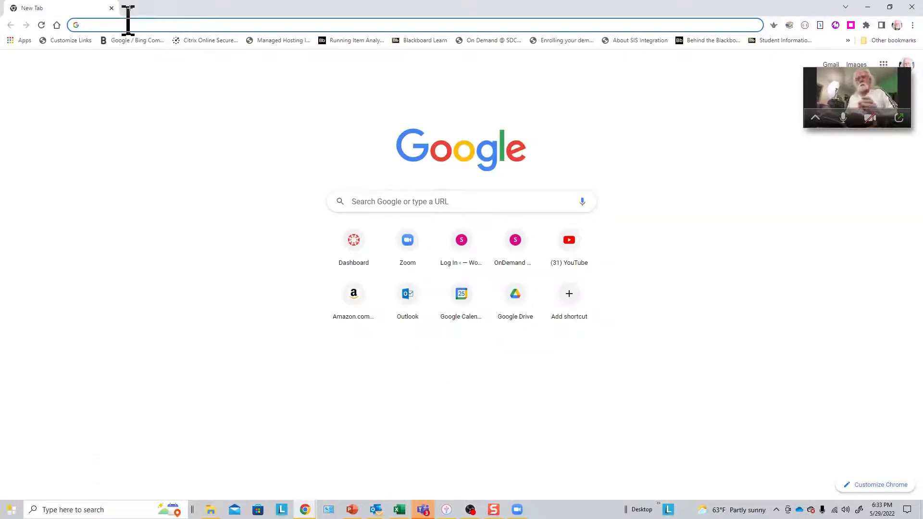
{"action": "type", "text": "zoom.us"}
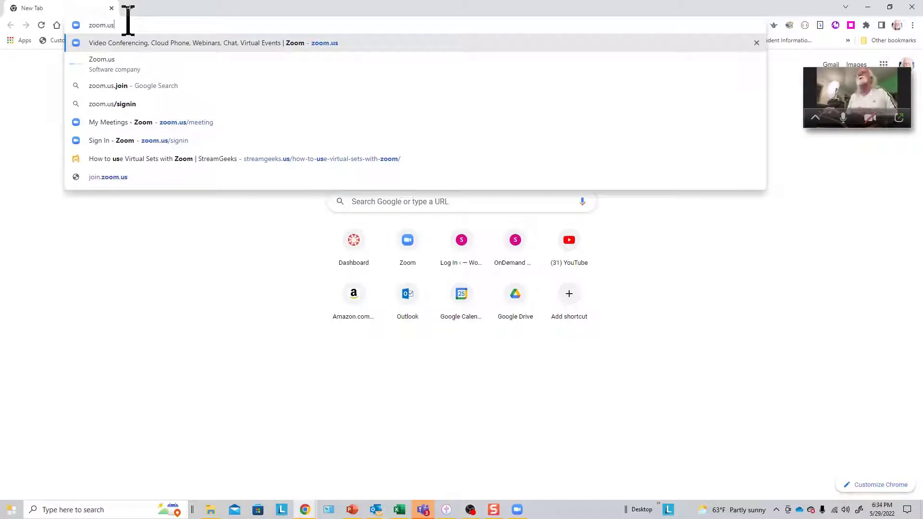
{"action": "key", "text": "Return"}
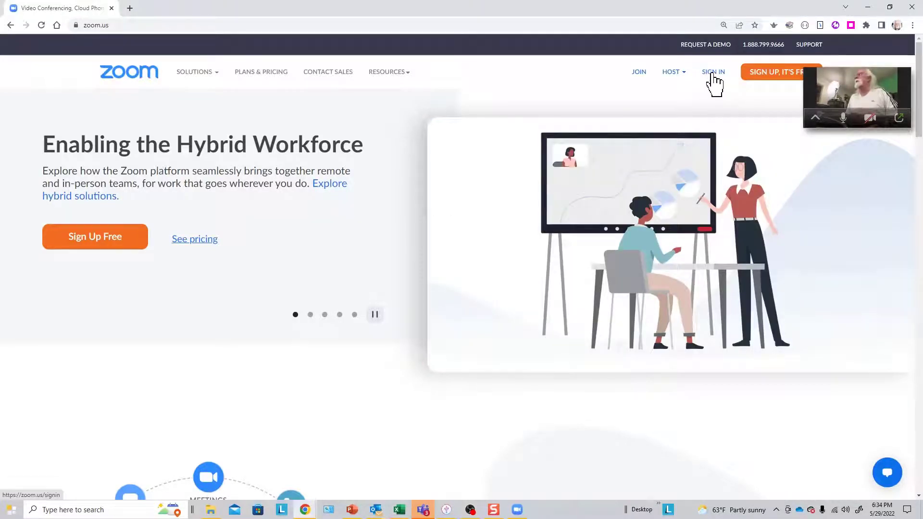
Sign in with the saved account details and open the Join meeting page.
{"action": "left_click", "coordinate": [714, 76]}
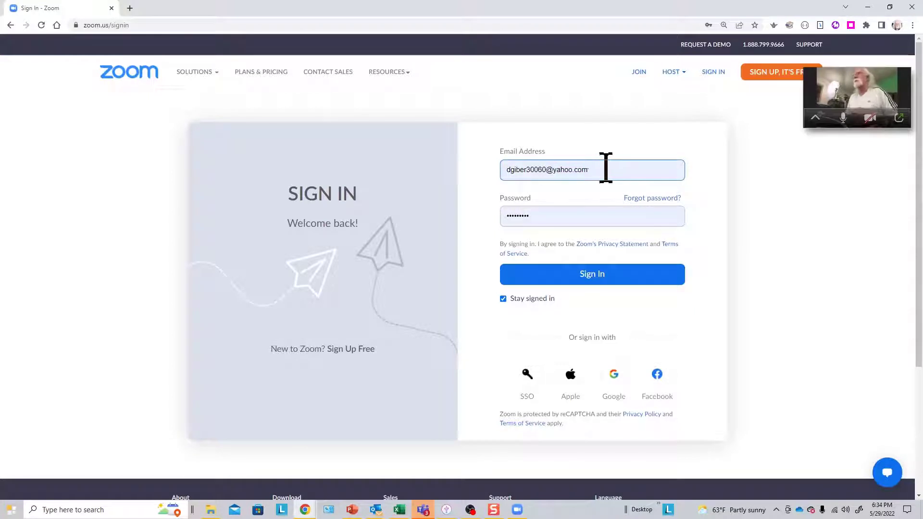
{"action": "left_click", "coordinate": [608, 278]}
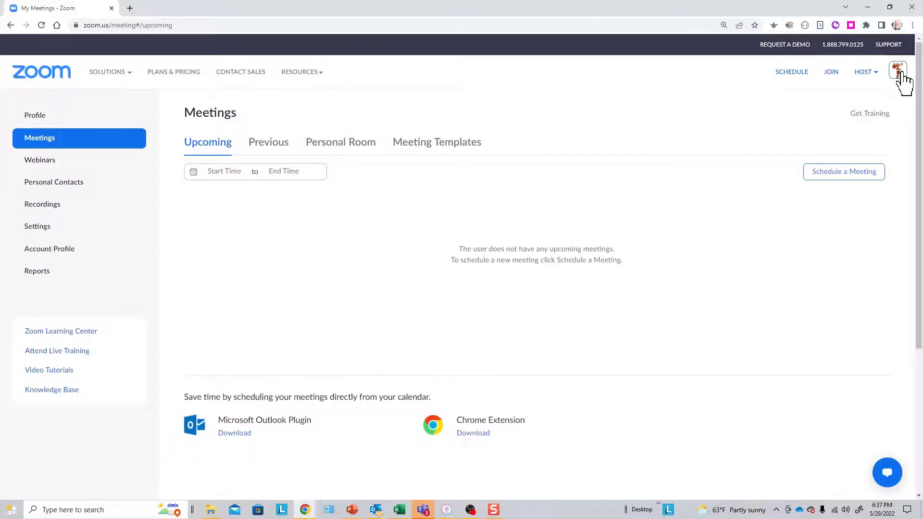
{"action": "mouse_move", "coordinate": [886, 73]}
{"action": "left_click", "coordinate": [830, 77]}
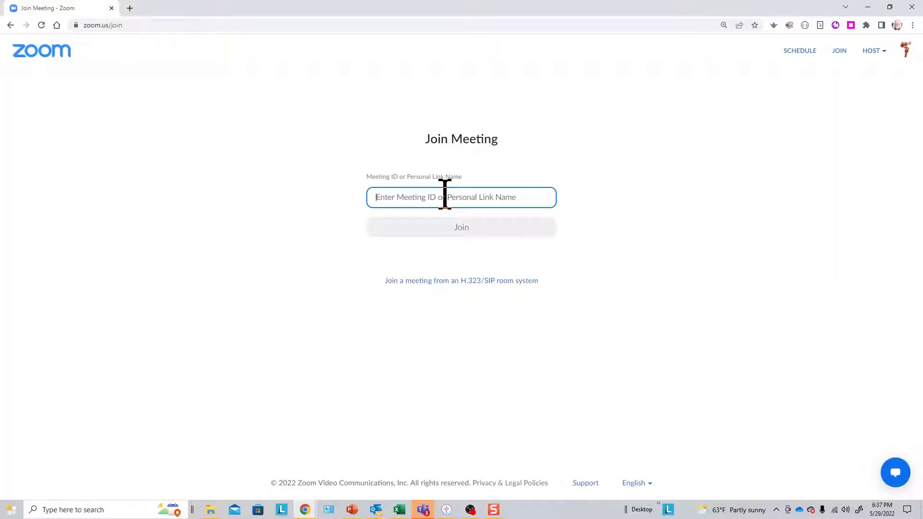
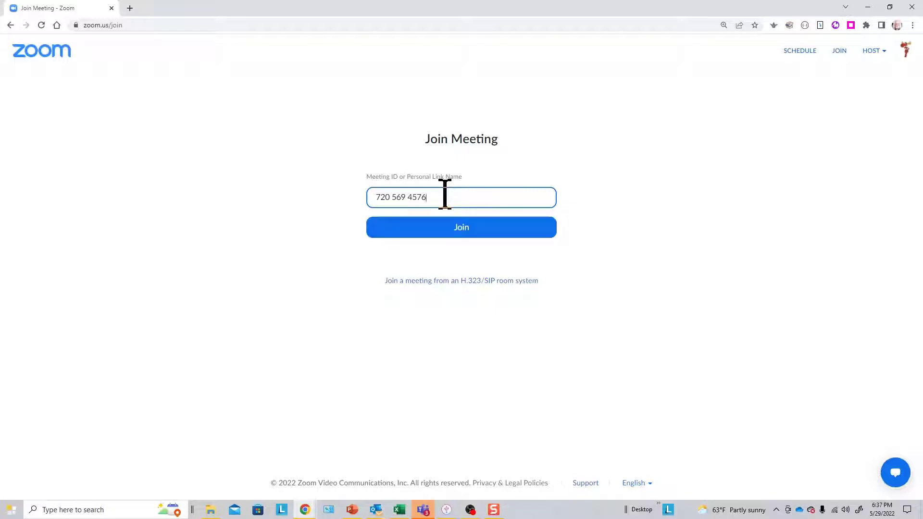
Enter the meeting ID, open the meeting in the Zoom app, and submit the passcode.
{"action": "left_click", "coordinate": [494, 226]}
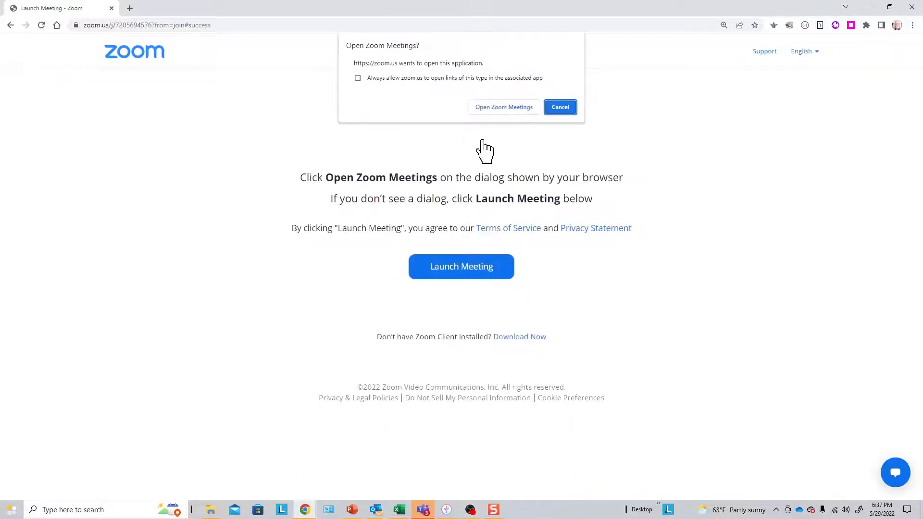
{"action": "left_click", "coordinate": [501, 107]}
{"action": "key", "text": "Return"}
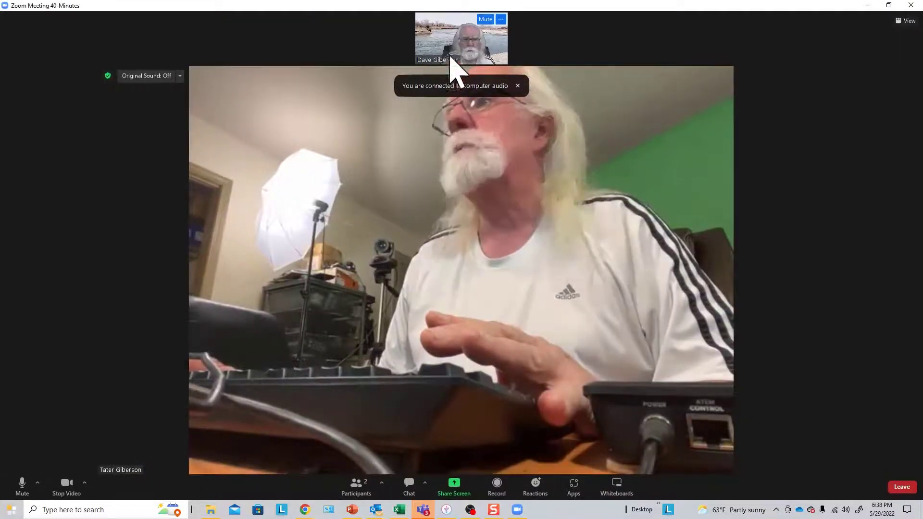
Pin the other participant's video as the main view and turn off your camera video.
{"action": "right_click", "coordinate": [467, 42]}
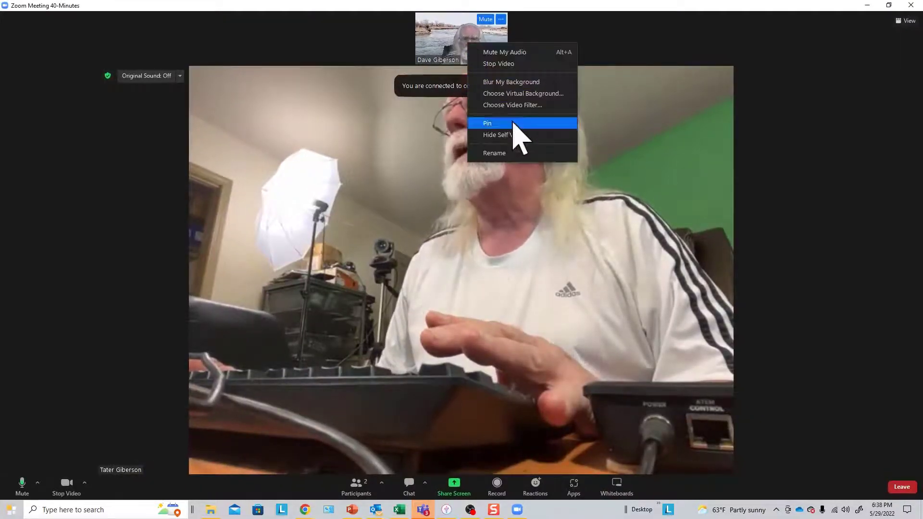
{"action": "left_click", "coordinate": [513, 124]}
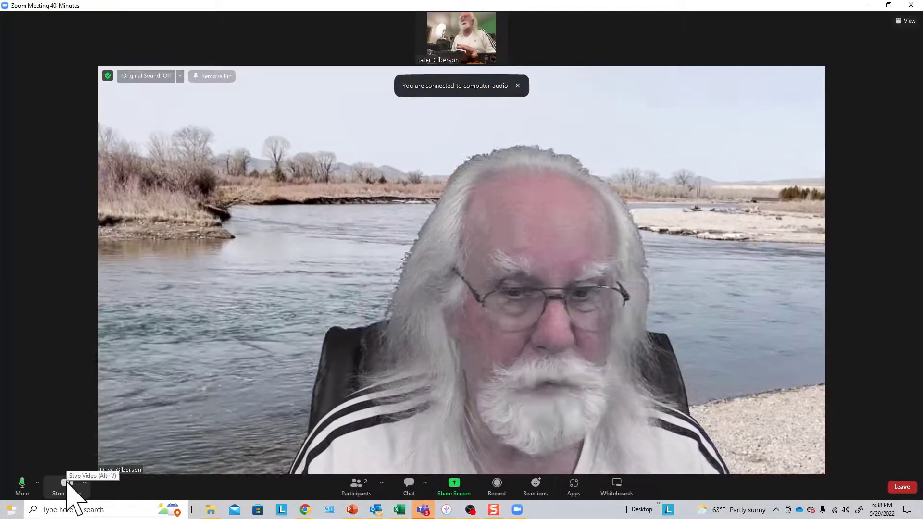
{"action": "left_click", "coordinate": [67, 483]}
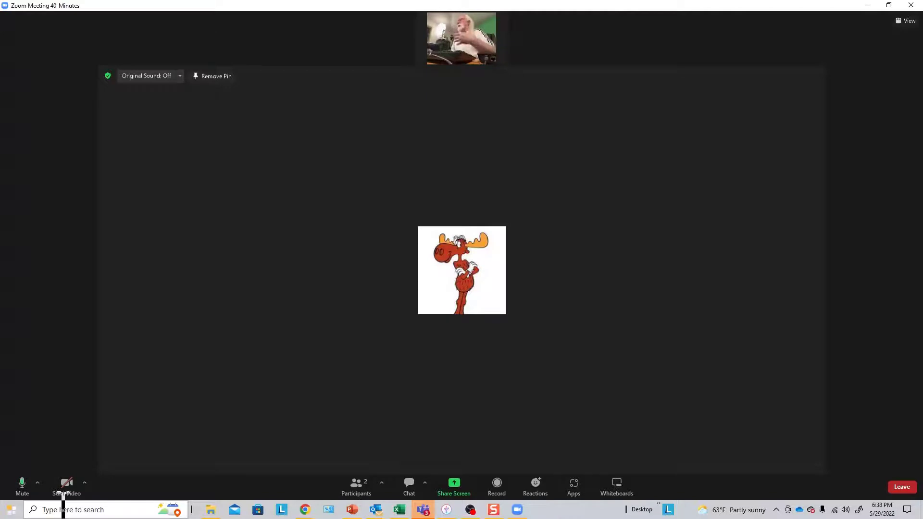
Search Windows for 'zoom' and launch the Zoom desktop app from the results.
{"action": "left_click", "coordinate": [63, 510]}
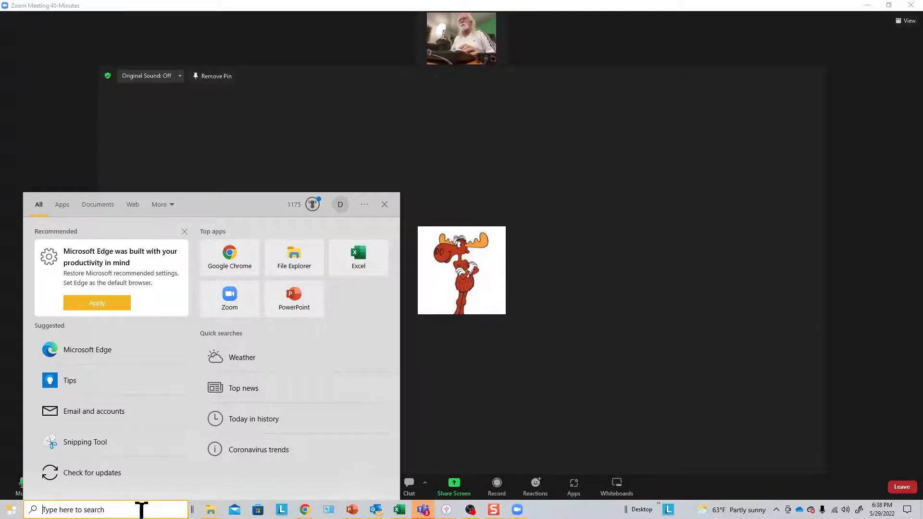
{"action": "type", "text": "zoom"}
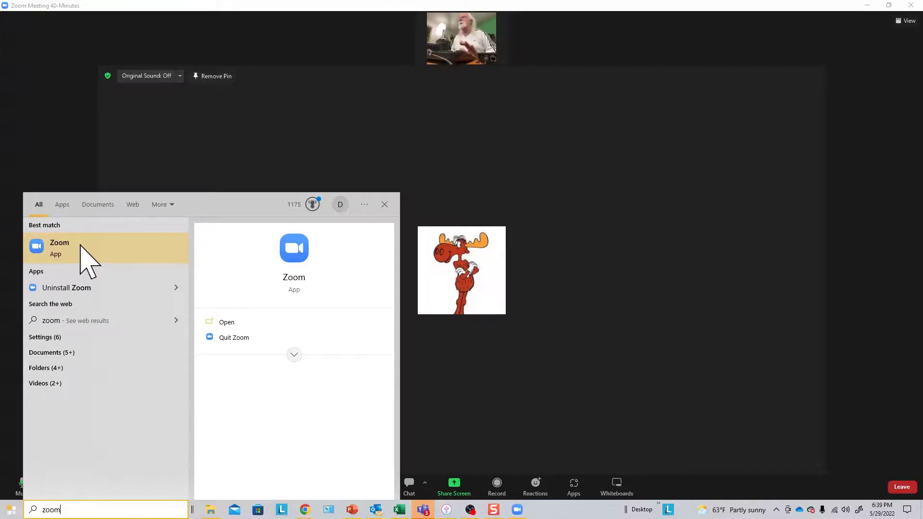
{"action": "left_click", "coordinate": [81, 247]}
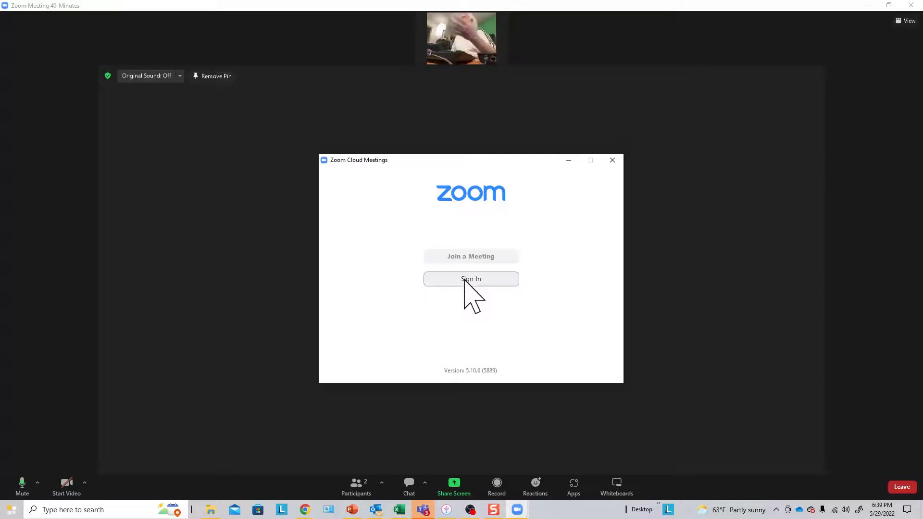
Sign in to the Zoom desktop client with the account e-mail and password, then drag its home window off screen.
{"action": "left_click", "coordinate": [465, 279]}
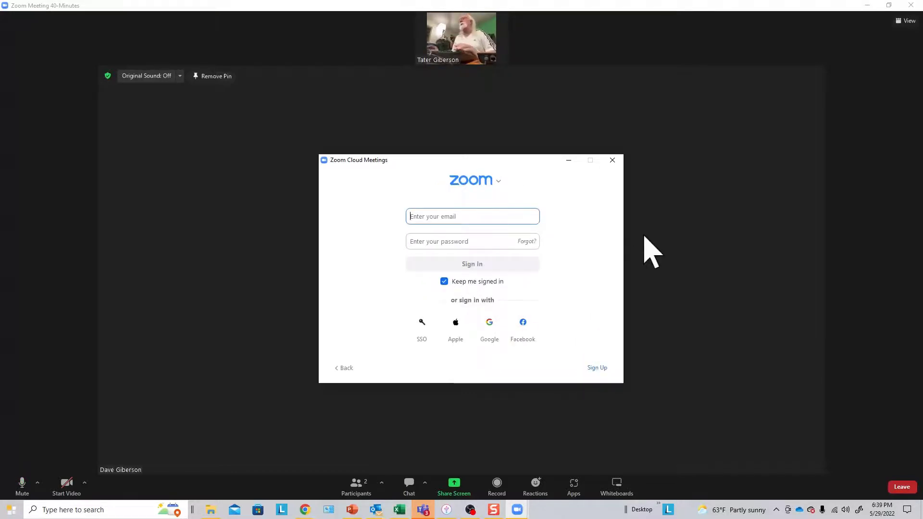
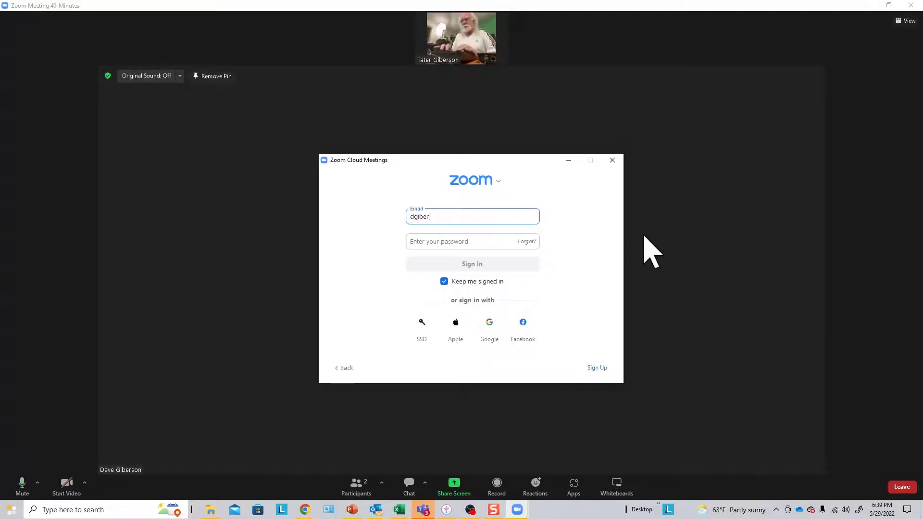
{"action": "left_click", "coordinate": [427, 246]}
{"action": "key", "text": "Return"}
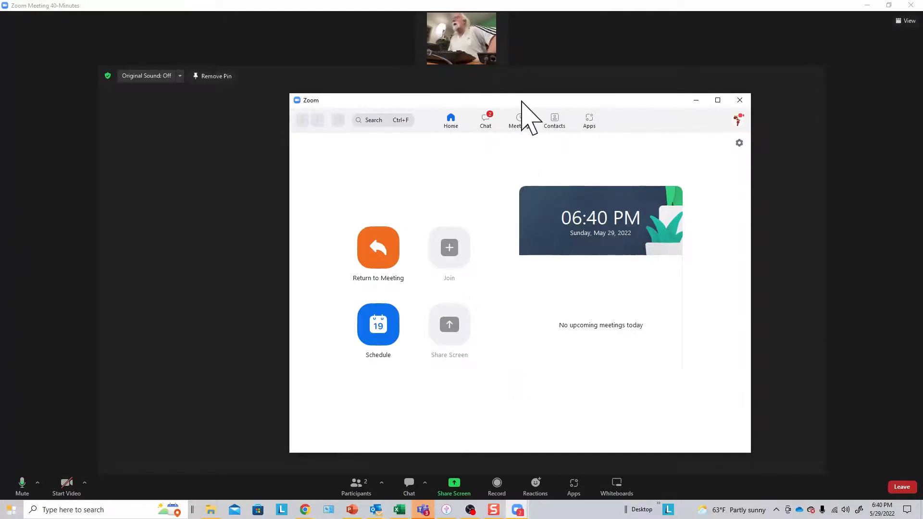
{"action": "left_click_drag", "start_coordinate": [522, 101], "coordinate": [922, 120]}
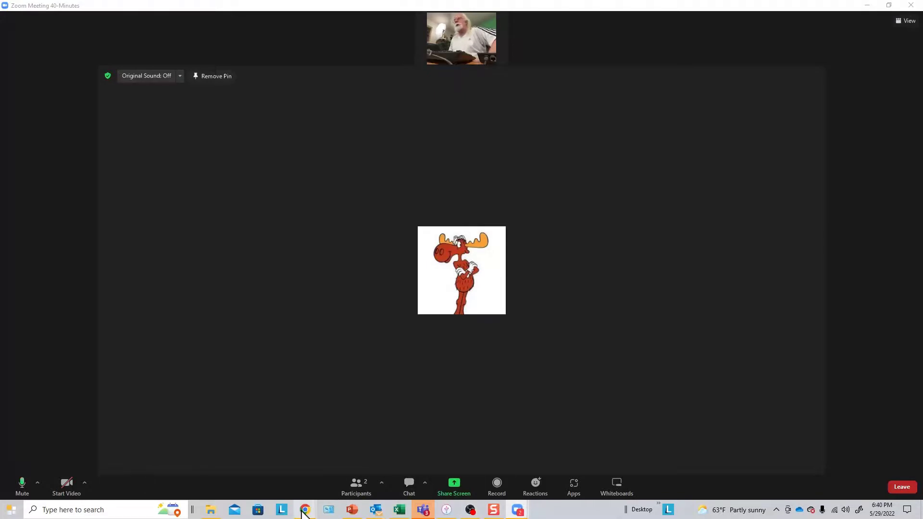
Return to the Chrome window on zoom.us and open the MY ACCOUNT profile page.
{"action": "mouse_move", "coordinate": [305, 510]}
{"action": "left_click", "coordinate": [443, 488]}
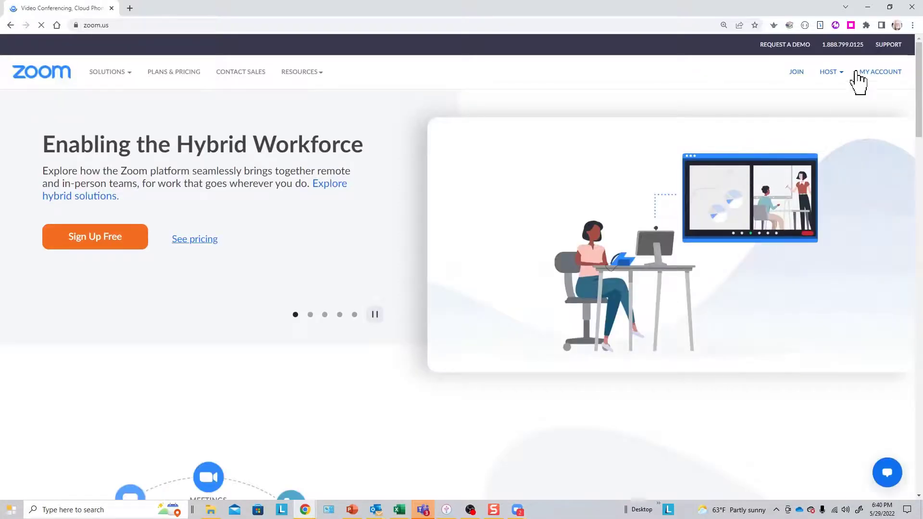
{"action": "left_click", "coordinate": [881, 73]}
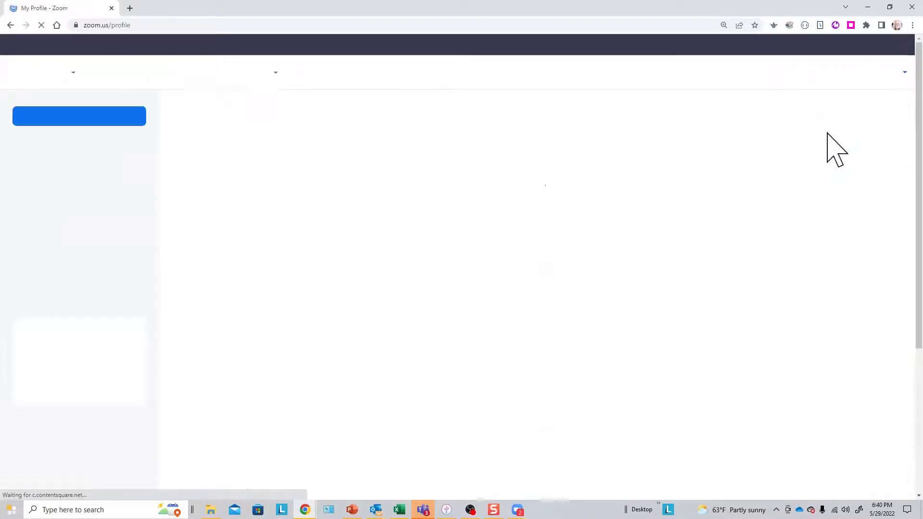